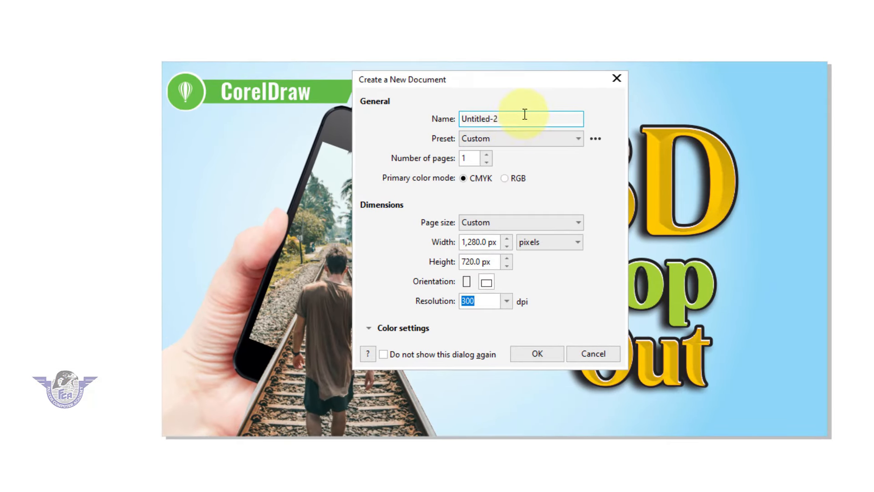
# Step: Create a new document named "3D Pop Out Effect" with a 1280 by 720 pixel page
pyautogui.hotkey('ctrl', 'a')
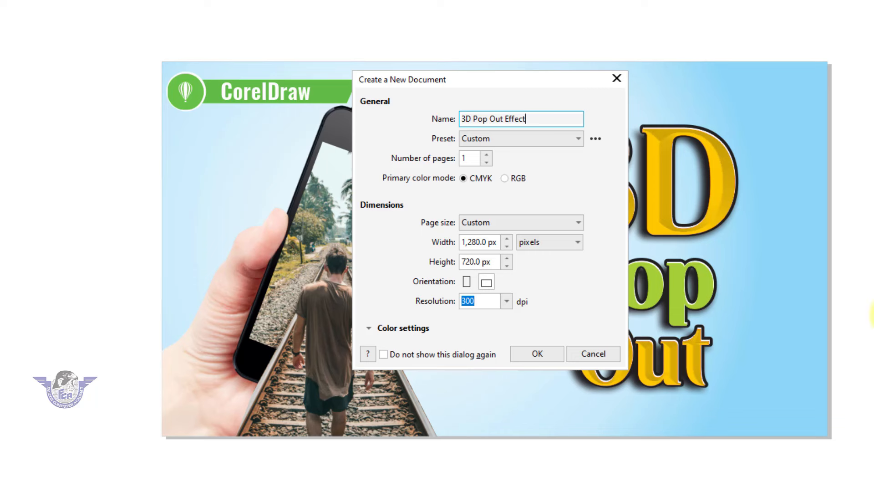
pyautogui.click(557, 252)
pyautogui.click(539, 295)
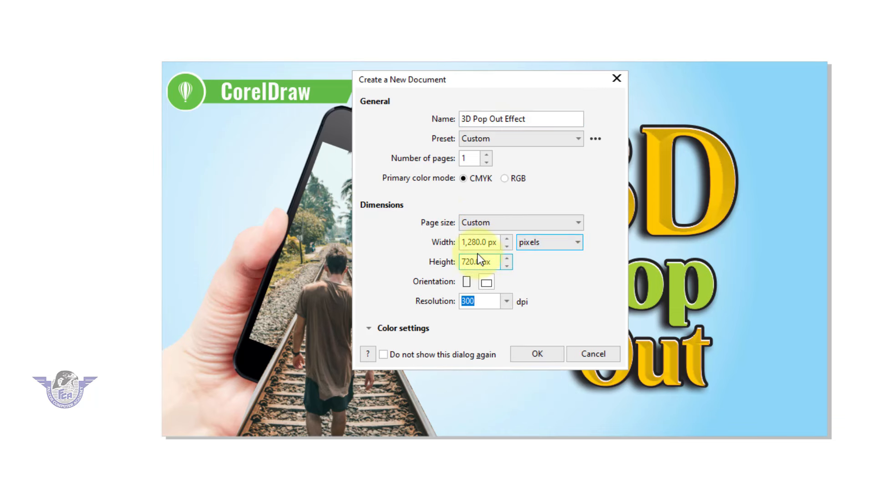
pyautogui.doubleClick(479, 244)
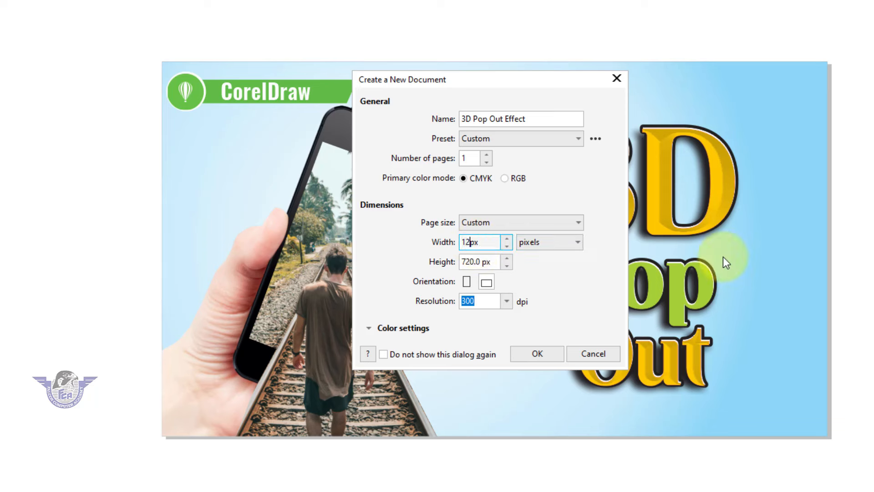
pyautogui.press('Tab')
pyautogui.press('Tab')
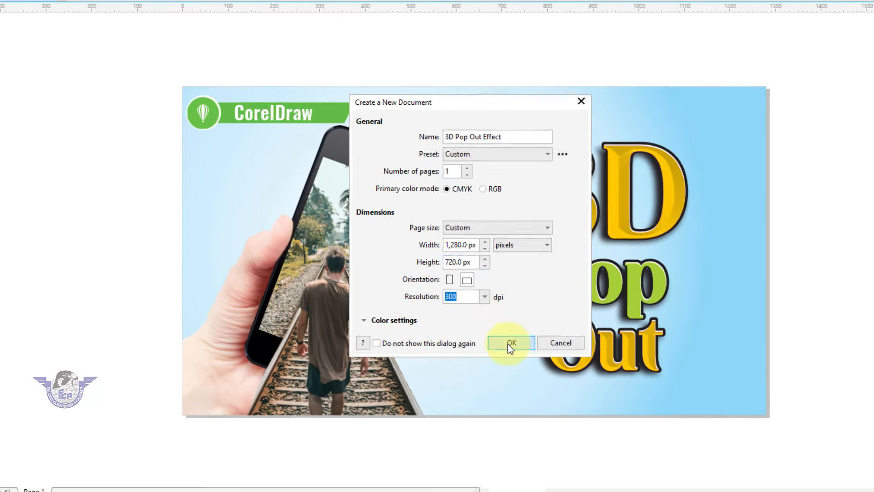
pyautogui.click(508, 343)
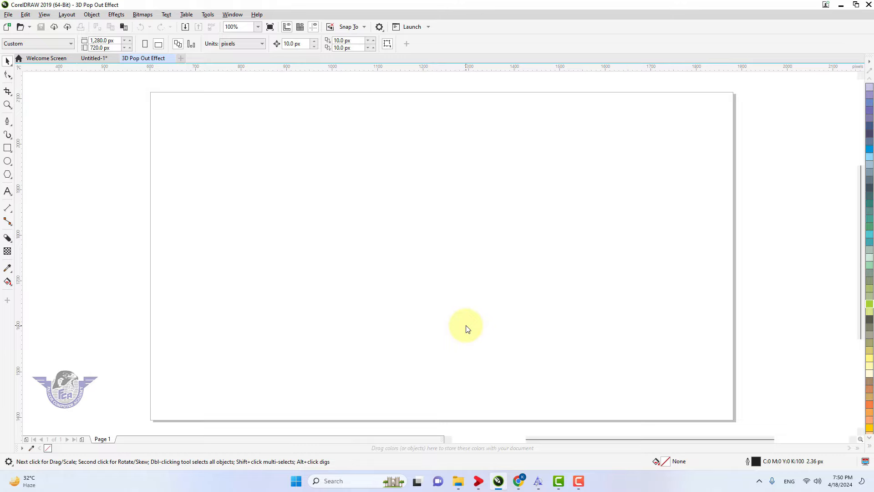
# Step: Switch to Chrome to view the Anyrgb mobile cliparts and Pexels train track photos, and return to the 3D Pop Out Effect document in CorelDRAW
pyautogui.click(519, 480)
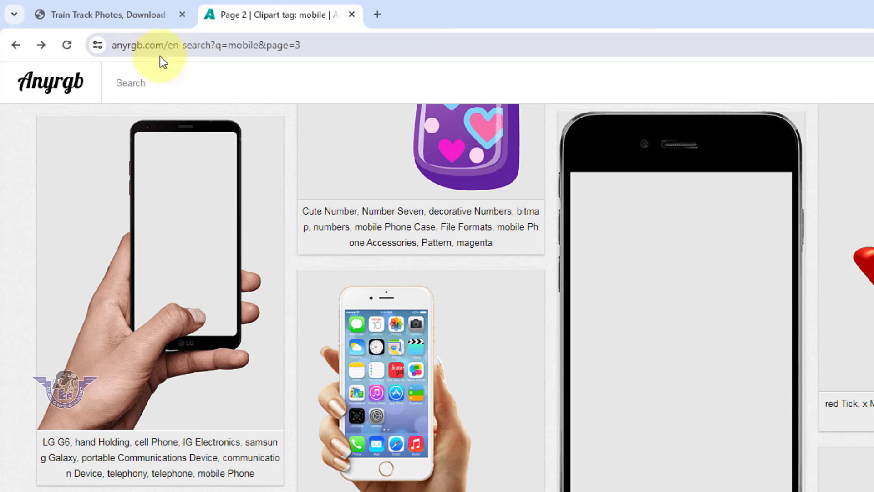
pyautogui.click(149, 78)
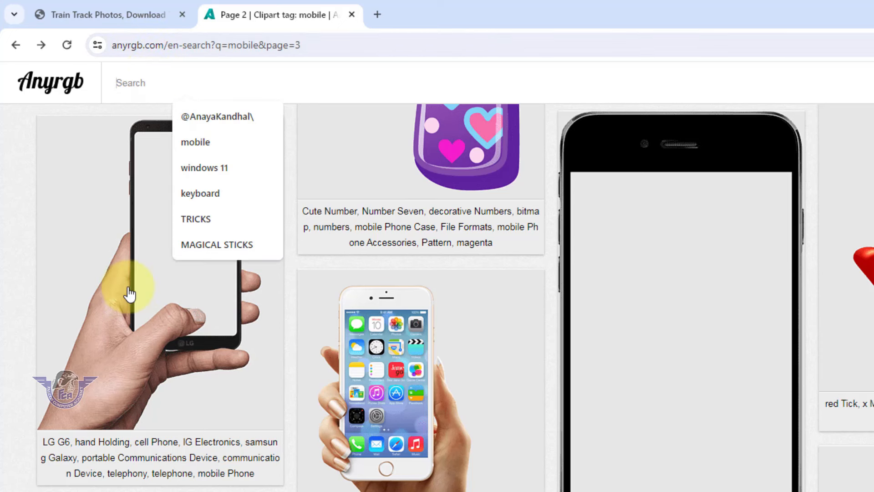
pyautogui.click(152, 18)
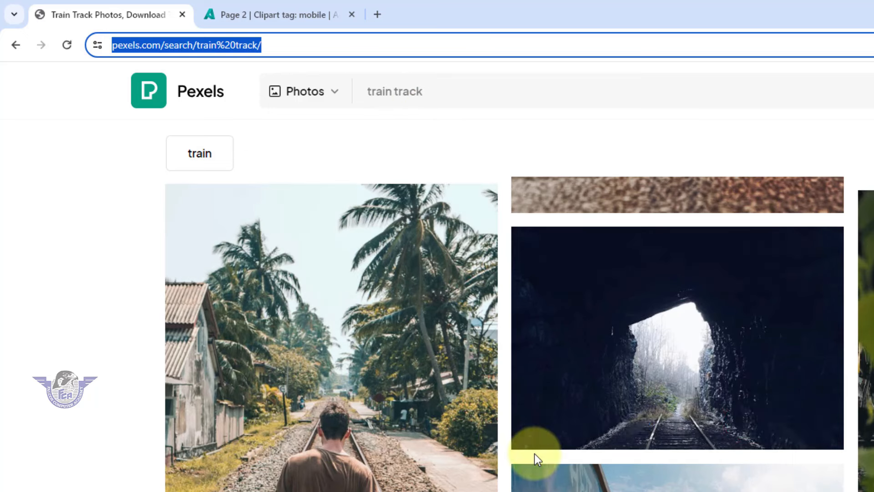
pyautogui.hotkey('alt', 'Tab')
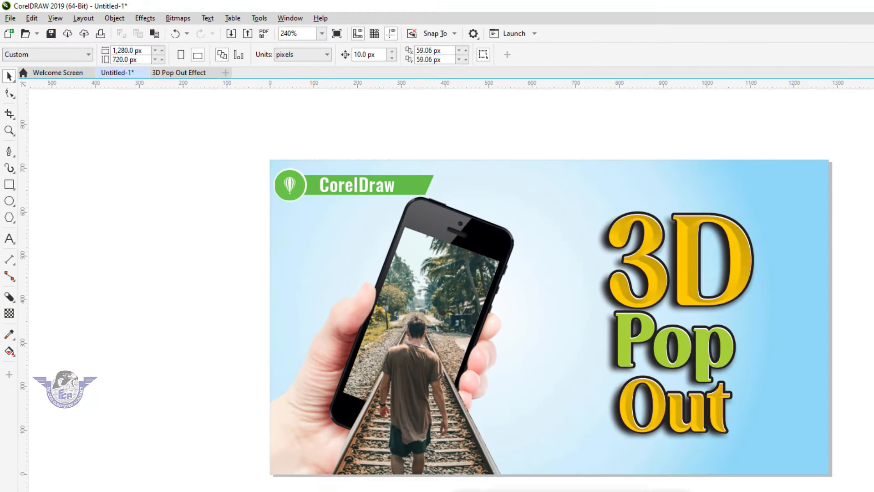
pyautogui.click(647, 490)
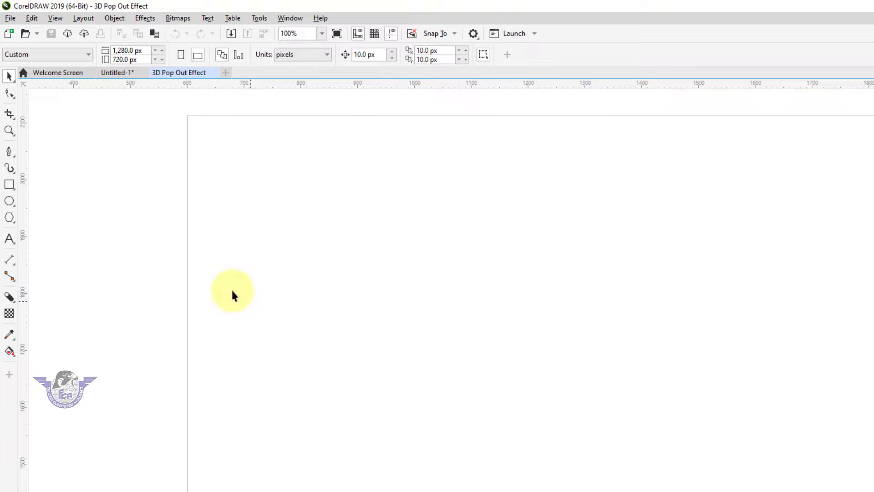
# Step: Import pexels-ollivves-1074531.jpg and anyrgb.com (34).png from Downloads and place them side by side on the page
pyautogui.rightClick(147, 179)
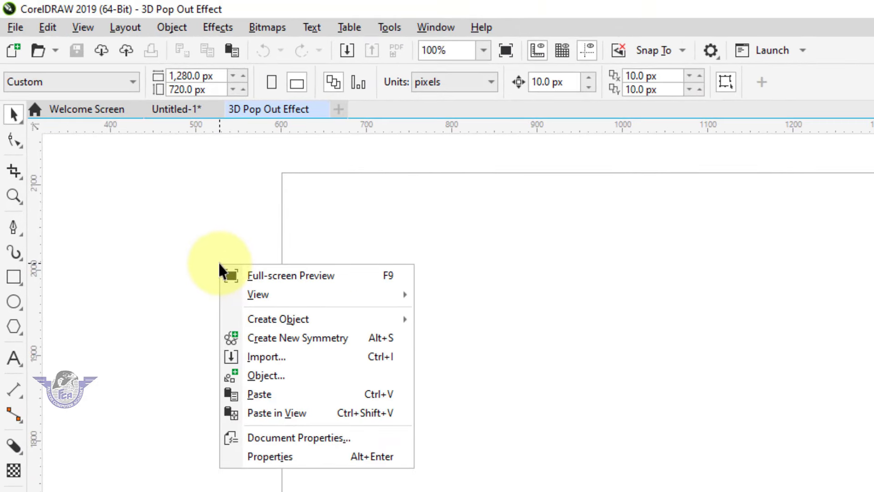
pyautogui.click(249, 356)
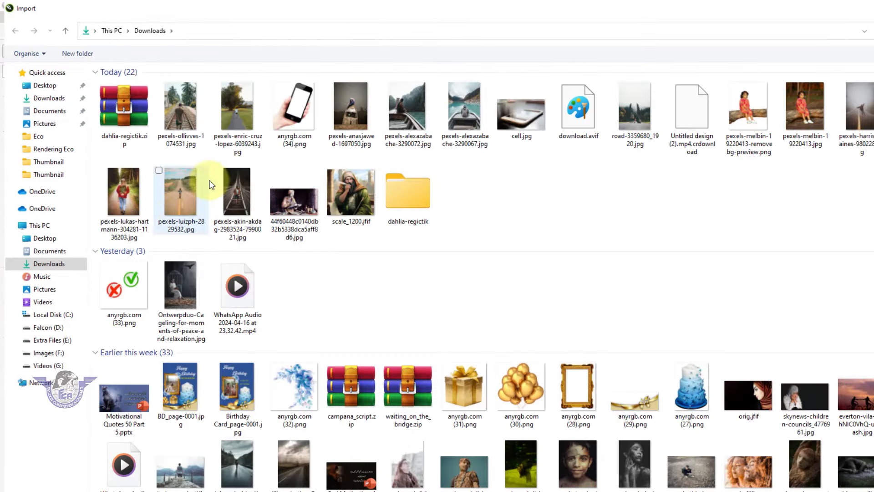
pyautogui.click(285, 121)
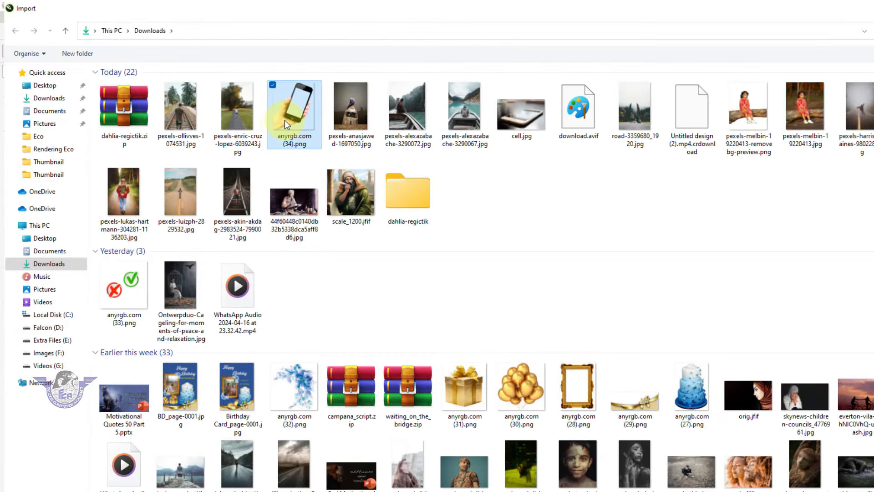
pyautogui.keyDown('ctrl'); pyautogui.click(182, 127); pyautogui.keyUp('ctrl')
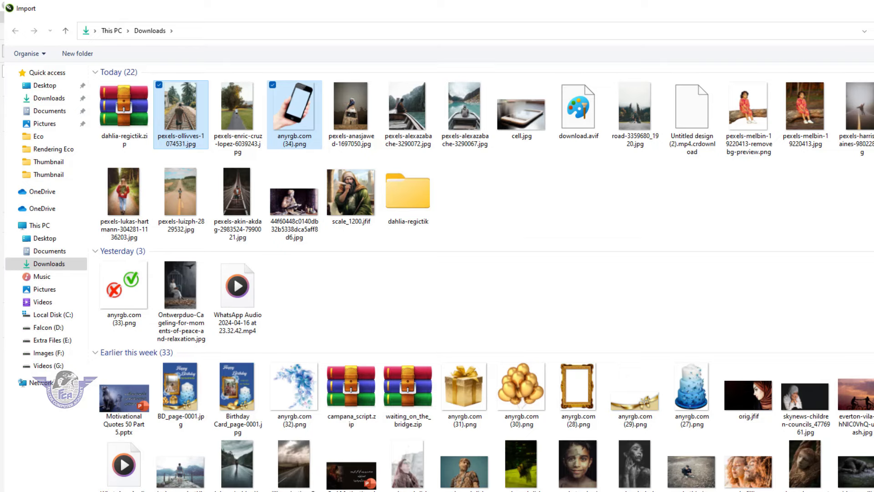
pyautogui.press('Return')
pyautogui.moveTo(237, 148); pyautogui.dragTo(475, 428)
pyautogui.moveTo(432, 158); pyautogui.dragTo(733, 489)
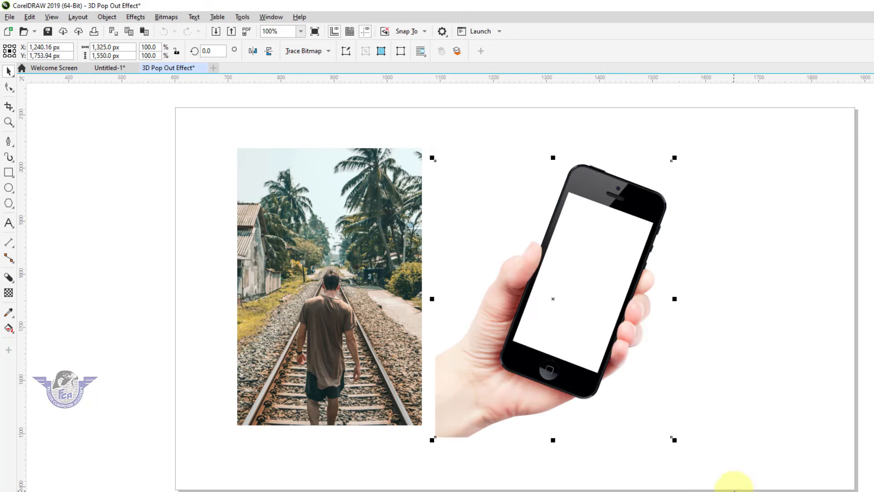
# Step: Enlarge the railway track photo to about 376 by 564 px and place a duplicate of it beside the original
pyautogui.click(328, 321)
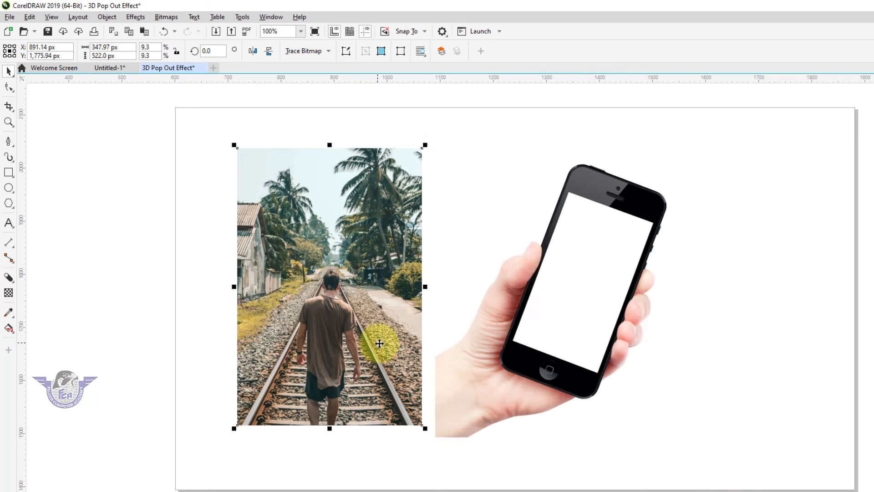
pyautogui.moveTo(424, 426); pyautogui.dragTo(438, 451)
pyautogui.moveTo(405, 400); pyautogui.dragTo(365, 373)
pyautogui.moveTo(377, 341); pyautogui.dragTo(356, 351)
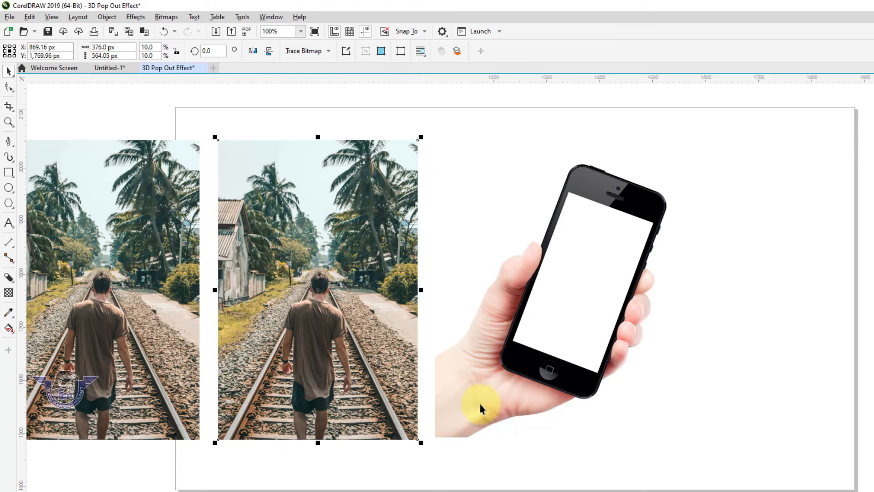
# Step: Draw a rectangle about 120 by 336 px over the screen of the phone picture
pyautogui.press('F2')
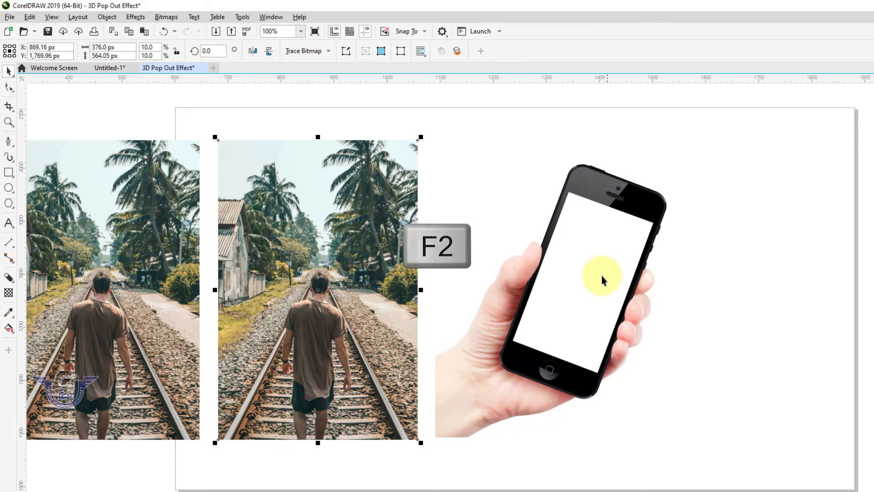
pyautogui.moveTo(507, 162); pyautogui.dragTo(660, 408)
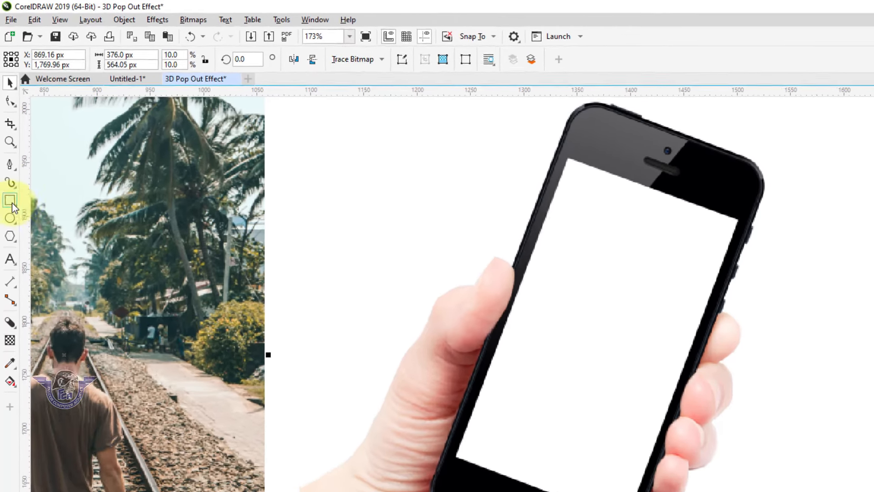
pyautogui.click(9, 175)
pyautogui.moveTo(591, 166)
pyautogui.mouseDown()
pyautogui.moveTo(638, 203)
pyautogui.moveTo(722, 365)
pyautogui.moveTo(723, 491)
pyautogui.mouseUp()
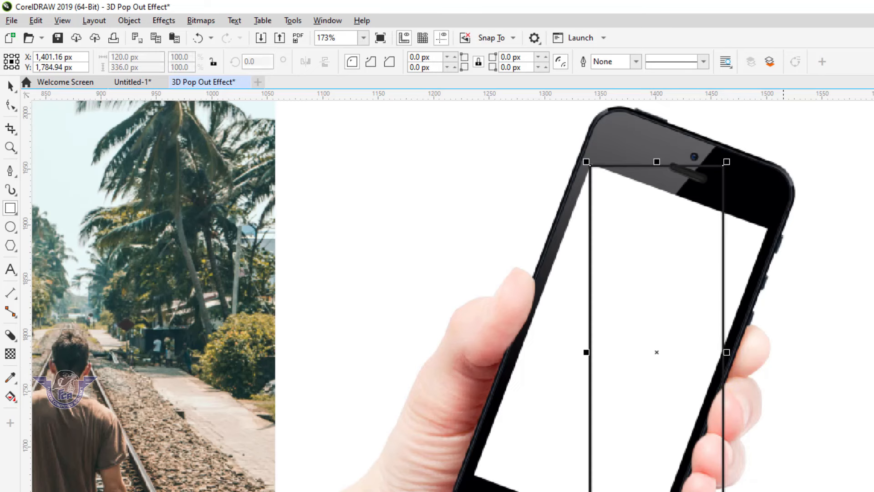
pyautogui.click(13, 86)
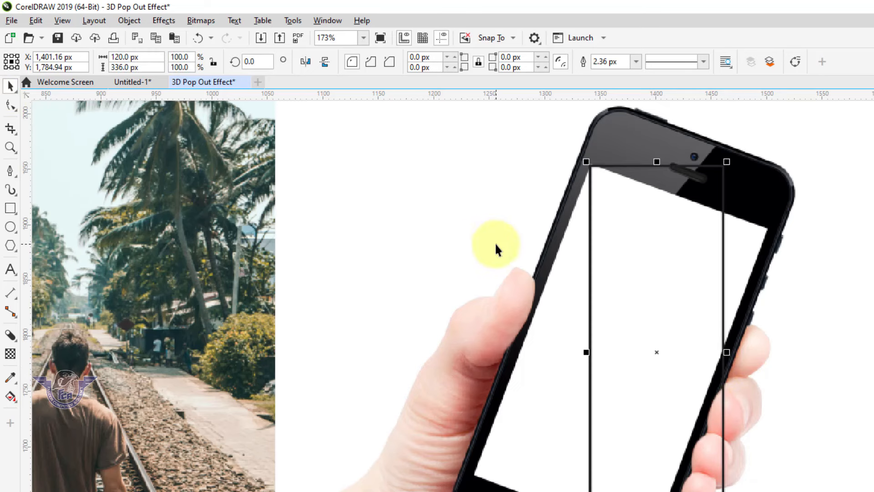
# Step: Switch the document's view mode to Enhanced
pyautogui.hotkey('ctrl', 'q')
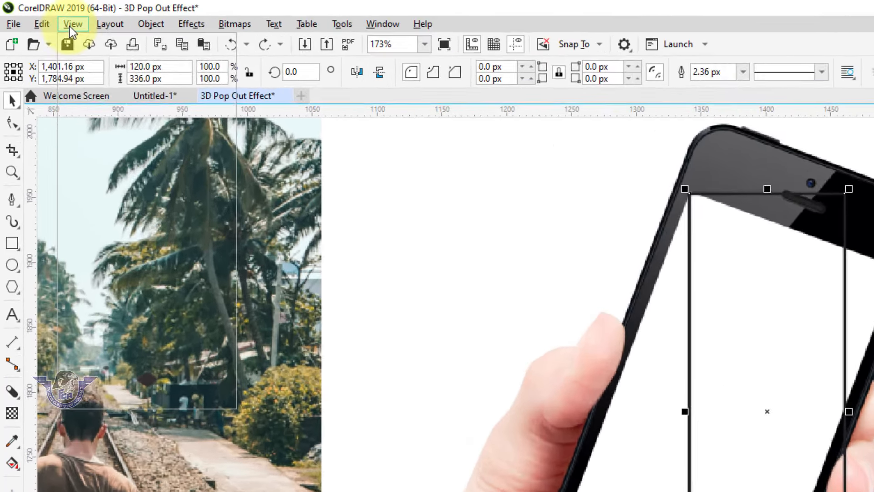
pyautogui.click(69, 26)
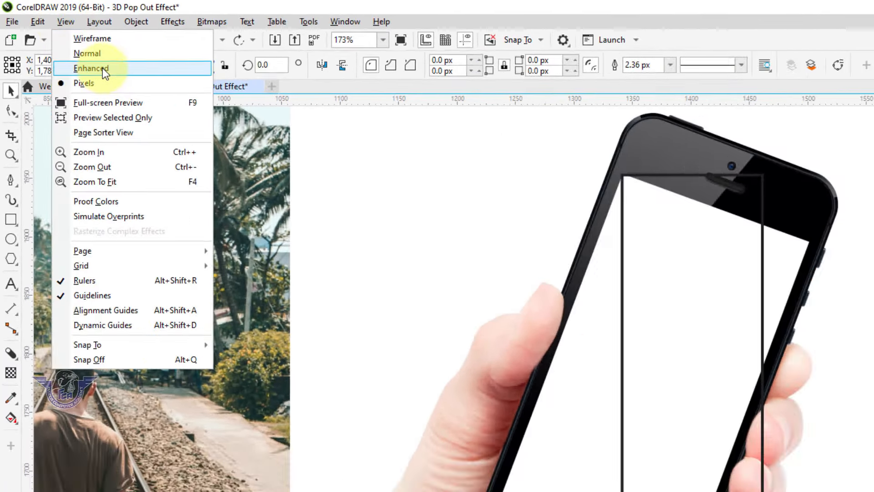
pyautogui.click(102, 67)
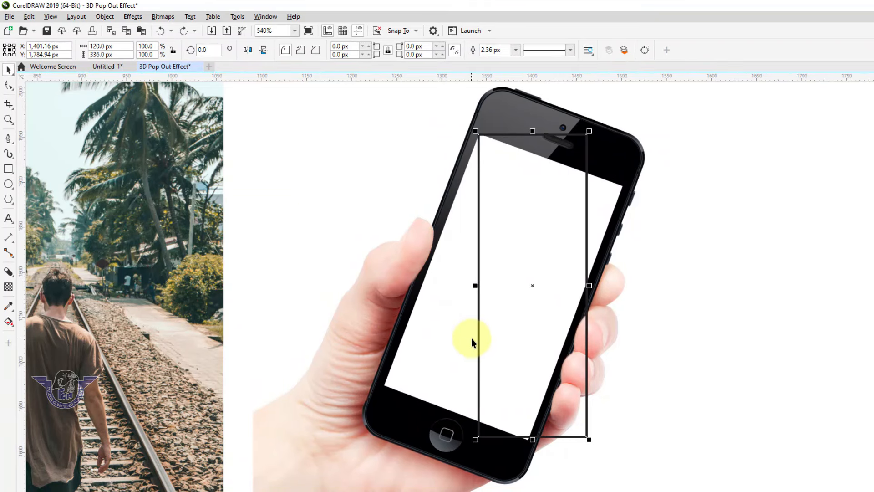
# Step: Convert the rectangle to curves and move its four corner nodes onto the corners of the phone's white screen
pyautogui.moveTo(479, 342); pyautogui.dragTo(470, 341)
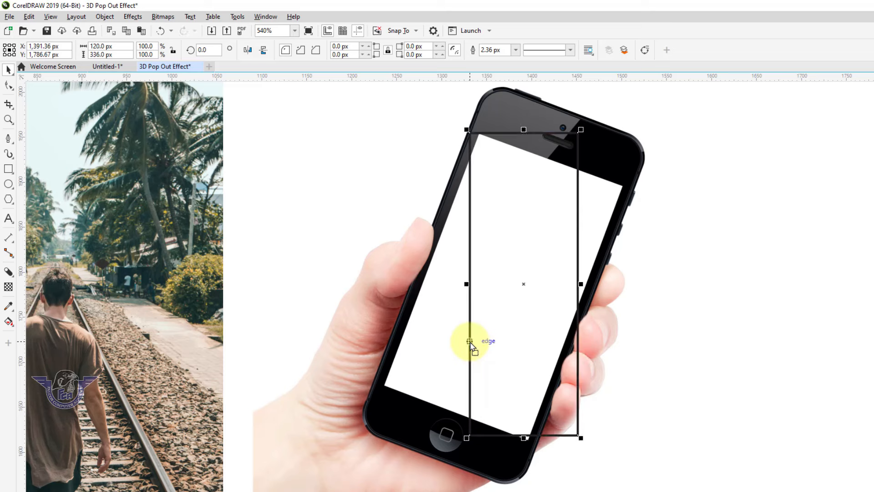
pyautogui.hotkey('ctrl', 'q')
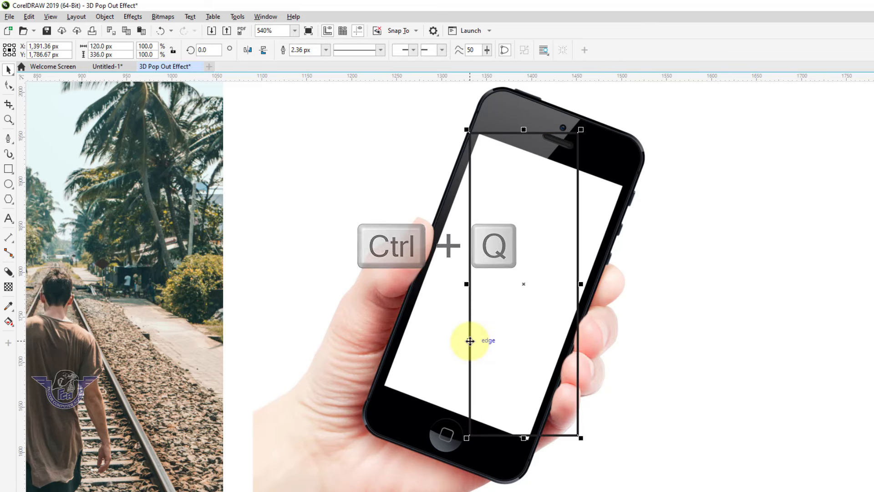
pyautogui.press('F10')
pyautogui.moveTo(469, 433); pyautogui.dragTo(385, 384)
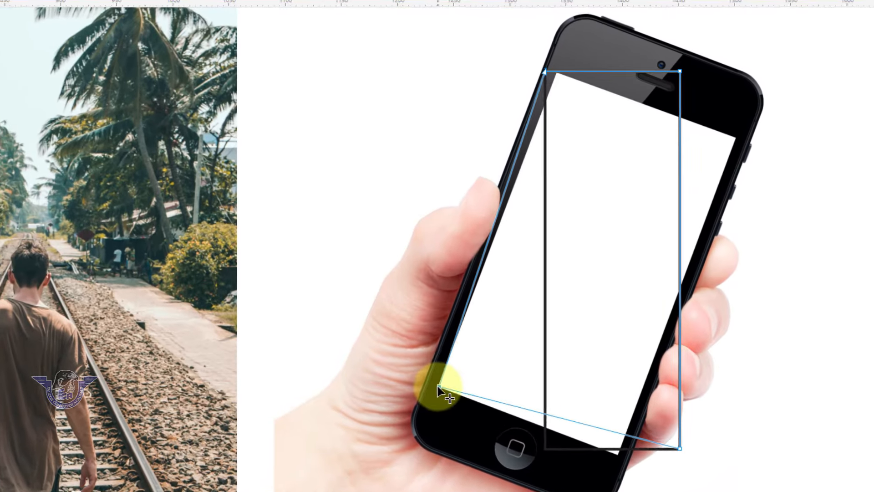
pyautogui.moveTo(438, 385); pyautogui.dragTo(439, 386)
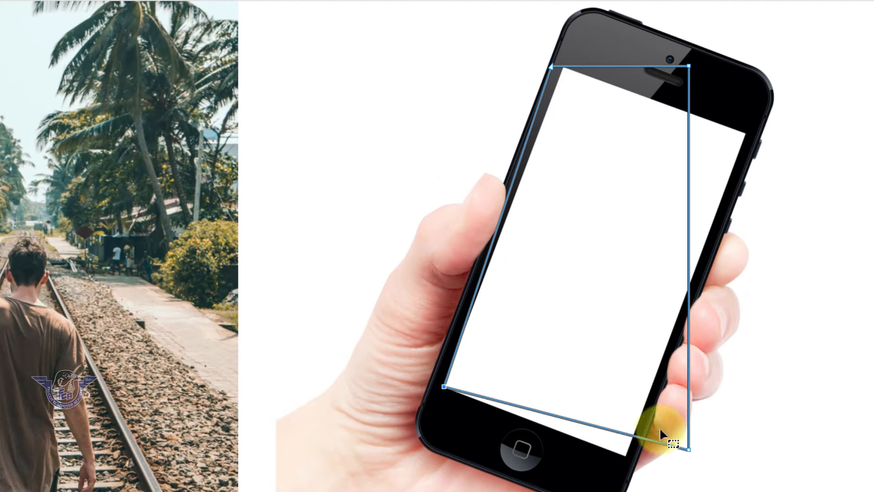
pyautogui.moveTo(688, 448); pyautogui.dragTo(626, 455)
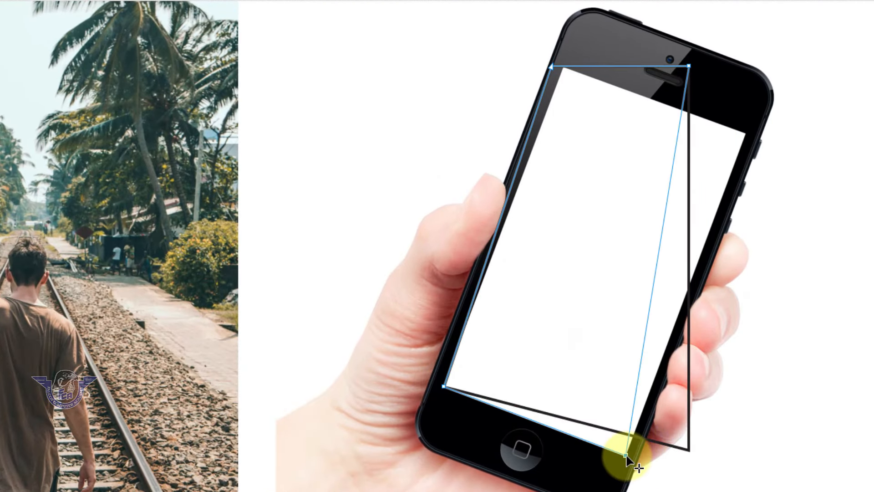
pyautogui.moveTo(689, 66); pyautogui.dragTo(745, 134)
pyautogui.moveTo(551, 66); pyautogui.dragTo(563, 66)
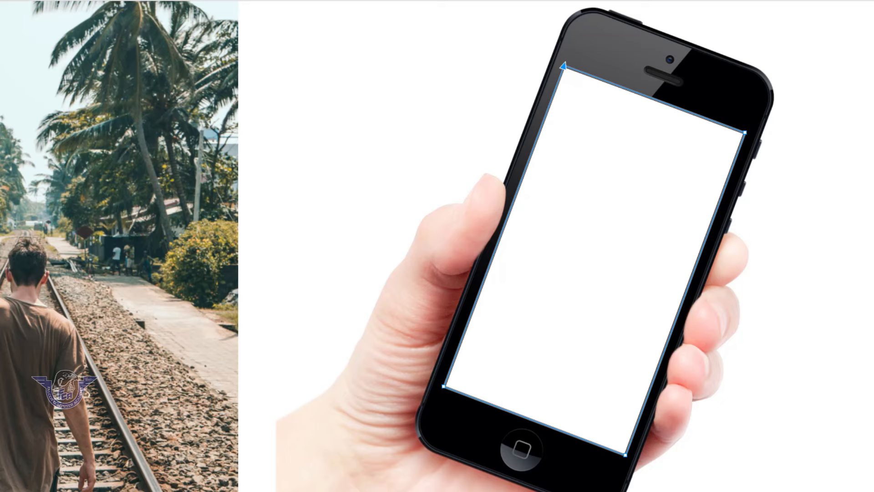
pyautogui.click(1, 19)
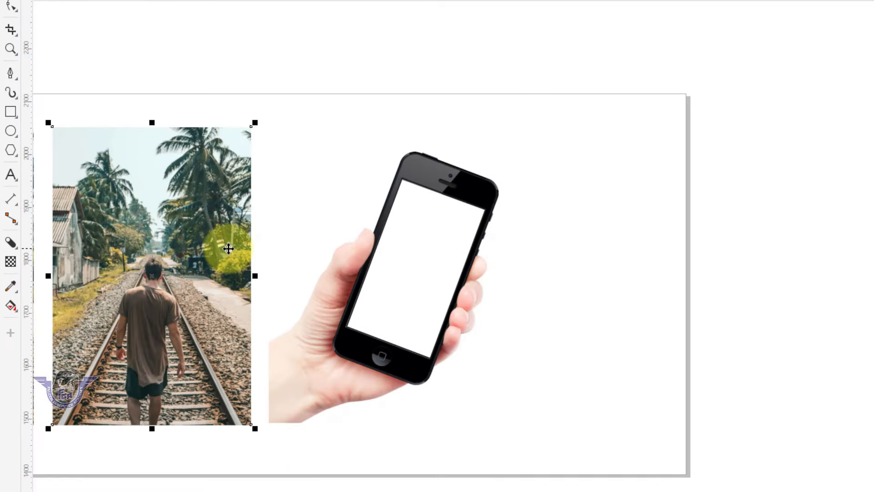
# Step: Move the railway track photo over the phone so the man and tracks line up with the screen outline
pyautogui.moveTo(228, 249); pyautogui.dragTo(435, 244)
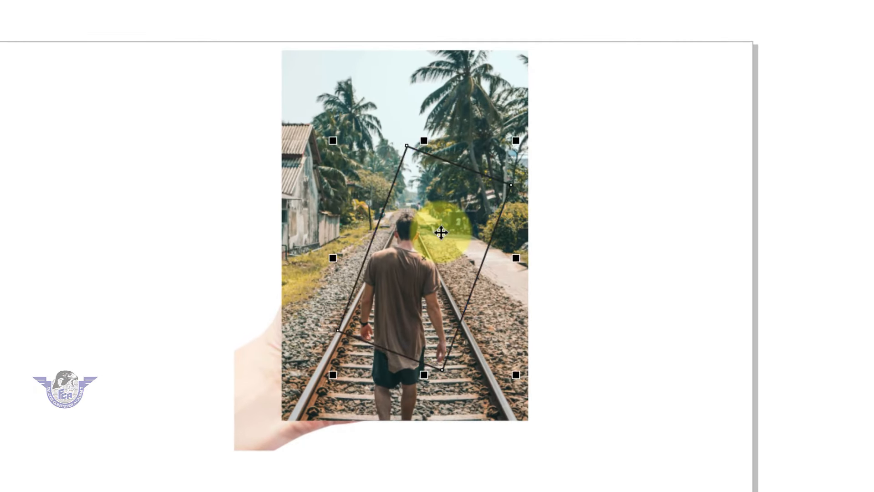
pyautogui.hotkey('ctrl', 'z')
pyautogui.click(446, 113)
pyautogui.moveTo(446, 113)
pyautogui.mouseDown()
pyautogui.moveTo(456, 111)
pyautogui.moveTo(447, 109)
pyautogui.mouseUp()
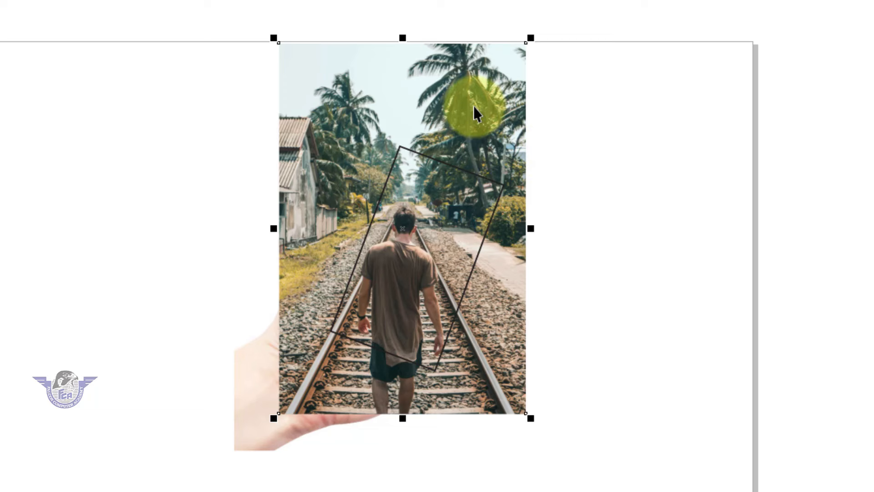
# Step: Try to PowerClip the railway track photo inside the phone screen outline
pyautogui.rightClick(473, 105)
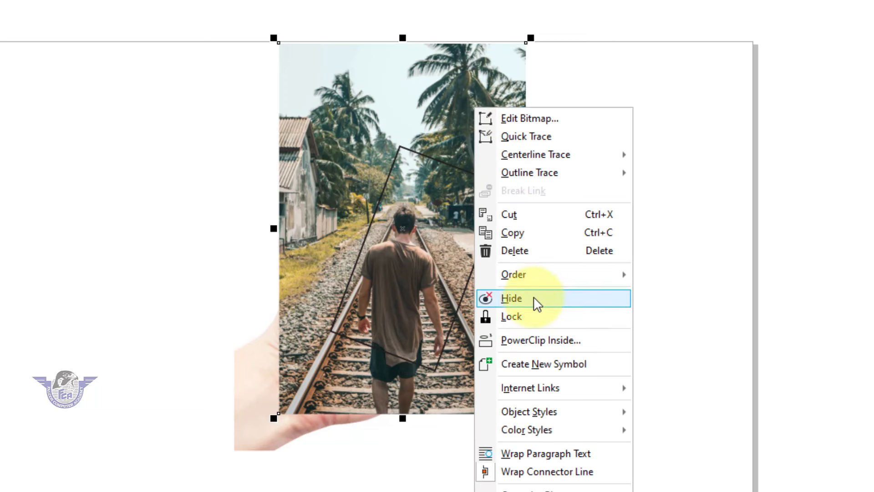
pyautogui.click(543, 341)
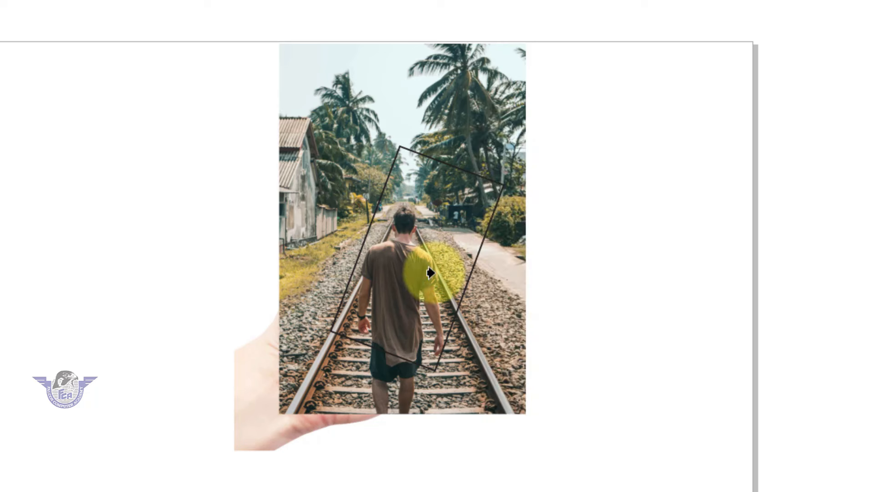
pyautogui.click(432, 162)
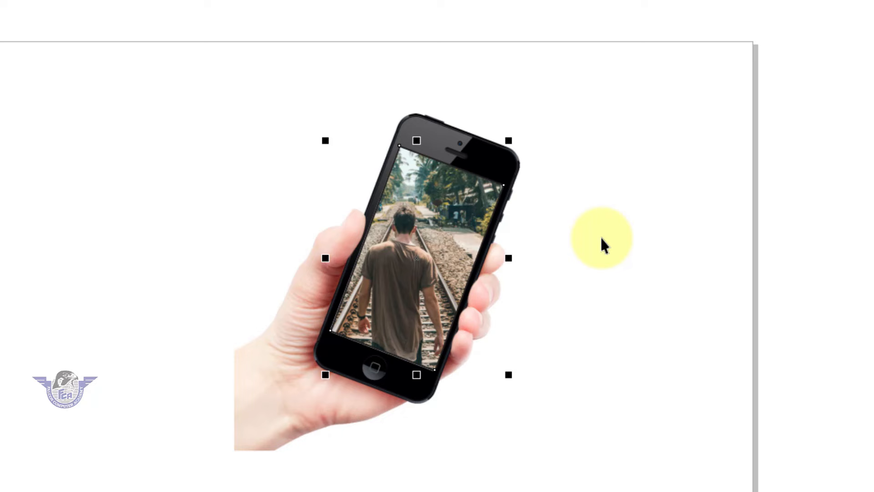
pyautogui.hotkey('ctrl', 'z')
pyautogui.click(646, 248)
pyautogui.moveTo(646, 182); pyautogui.dragTo(298, 419)
pyautogui.moveTo(634, 113); pyautogui.dragTo(303, 386)
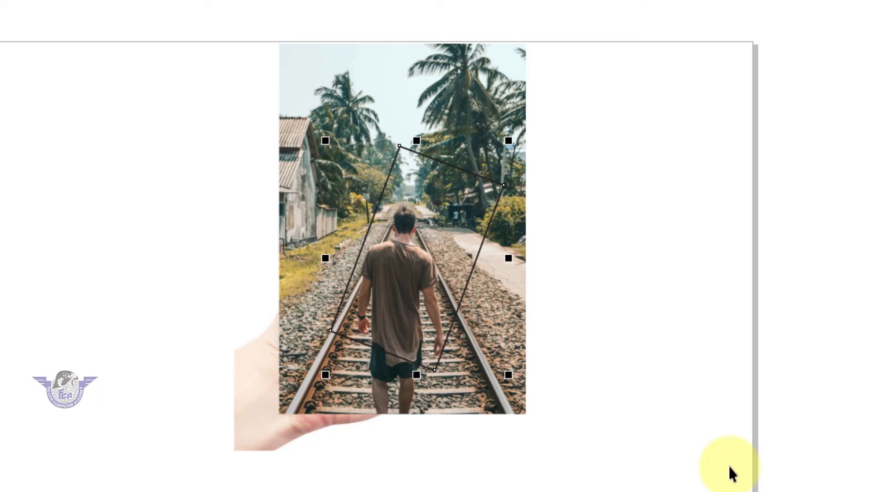
# Step: Place the railway track photo inside the four-sided phone screen outline with PowerClip
pyautogui.click(378, 81)
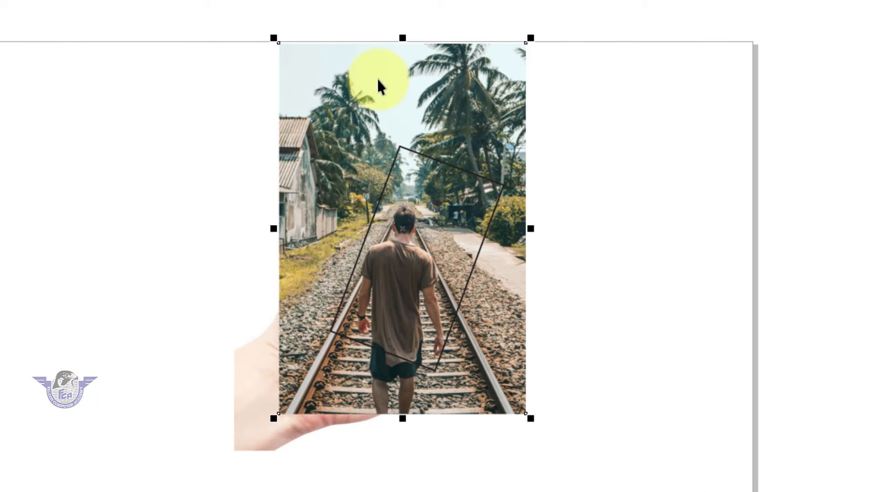
pyautogui.rightClick(377, 79)
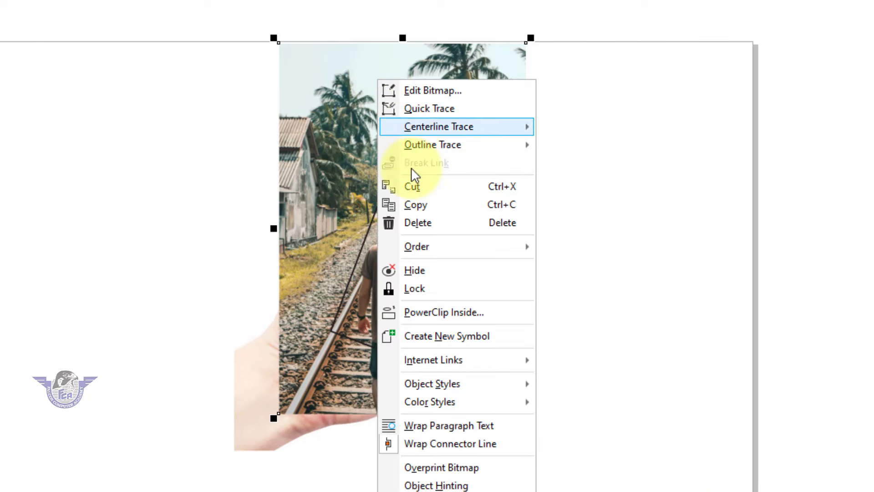
pyautogui.click(435, 312)
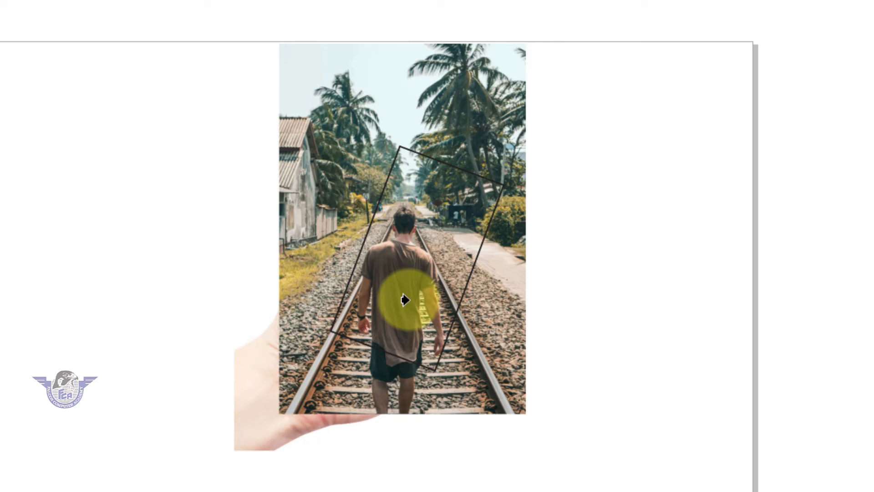
pyautogui.click(418, 176)
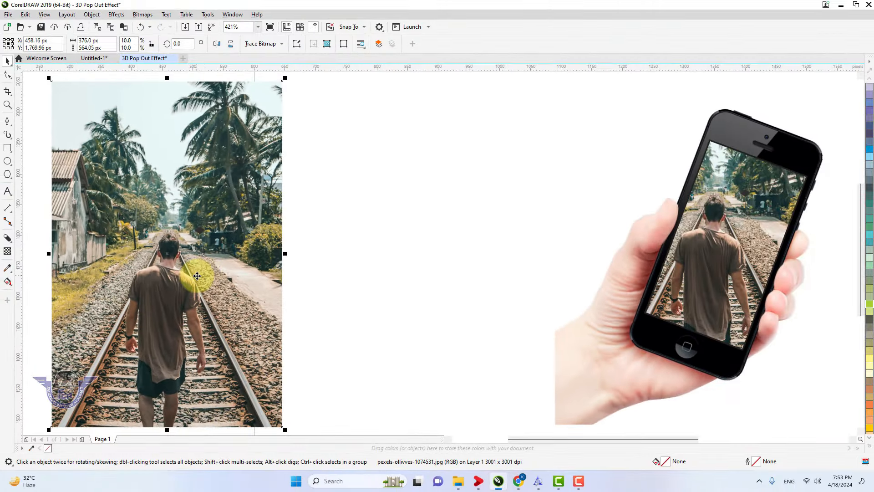
# Step: Move the spare copy of the railway track photo over the phone and bring it to the front
pyautogui.scroll(-2, 203, 273)
pyautogui.moveTo(190, 273); pyautogui.dragTo(479, 275)
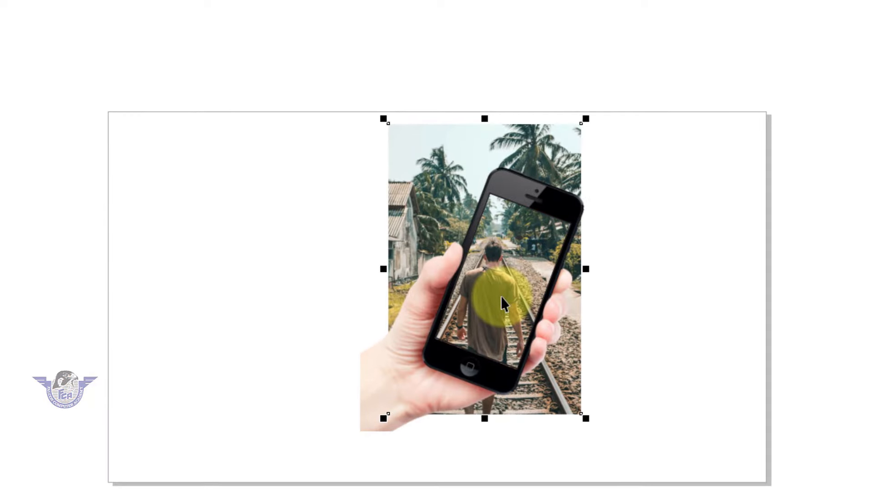
pyautogui.hotkey('shift', 'pageup')
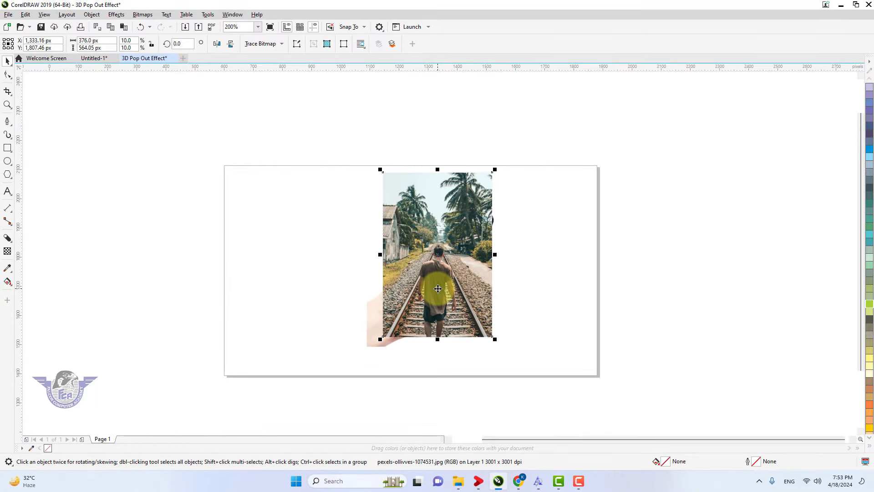
# Step: Apply a uniform transparency of 66 to the railway track photo lying over the phone
pyautogui.press('F2')
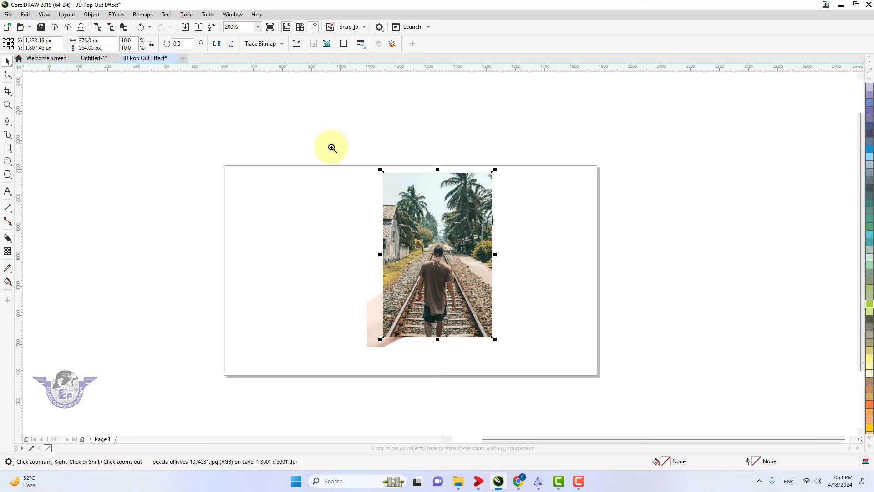
pyautogui.click(501, 357)
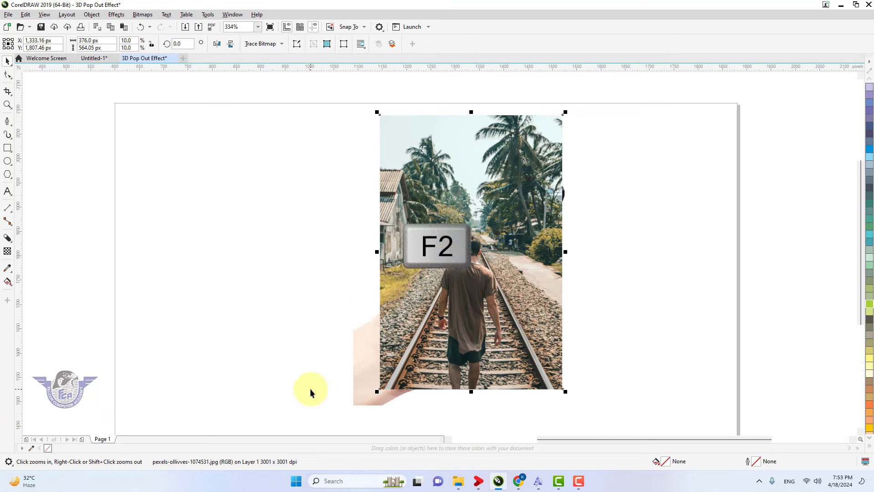
pyautogui.click(610, 300)
pyautogui.click(544, 297)
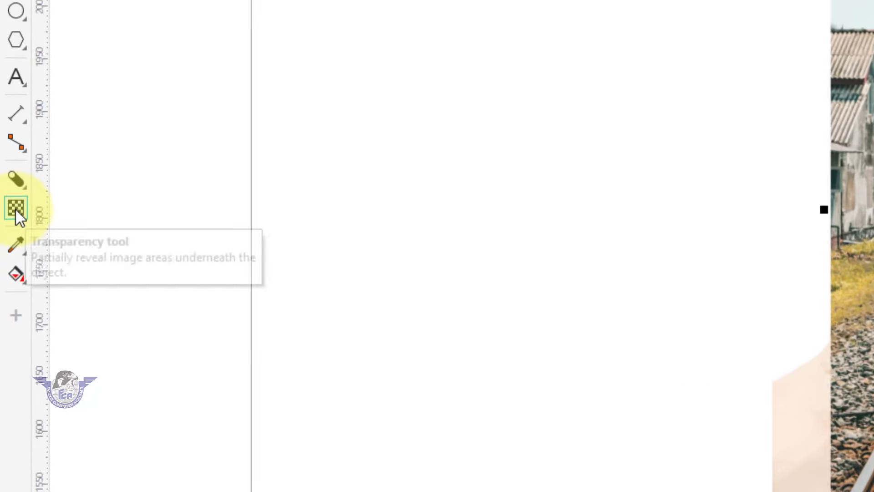
pyautogui.click(16, 212)
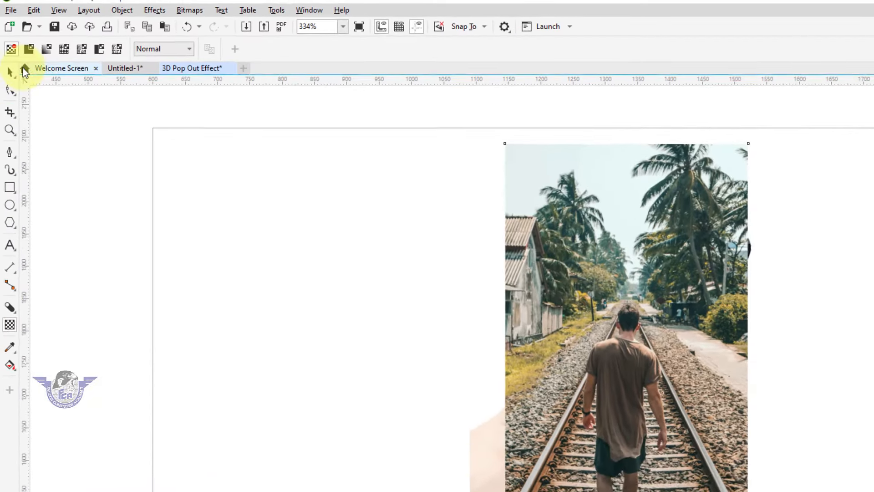
pyautogui.click(50, 88)
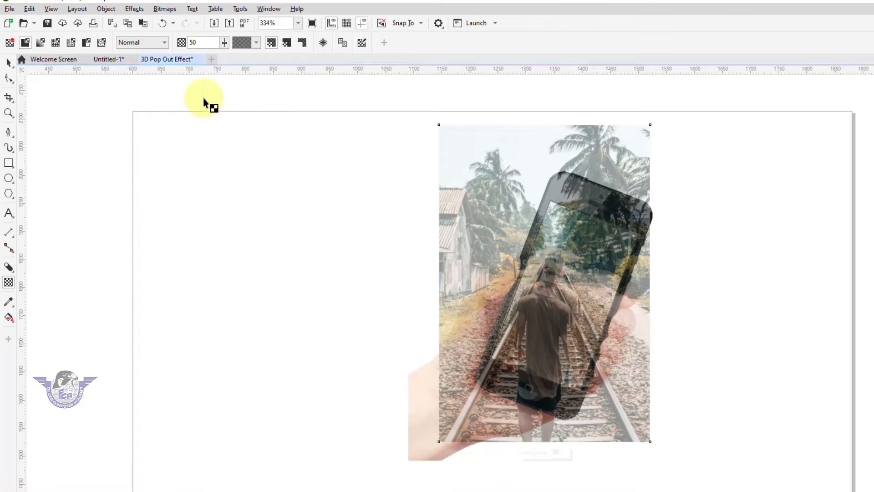
pyautogui.moveTo(223, 54); pyautogui.dragTo(228, 55)
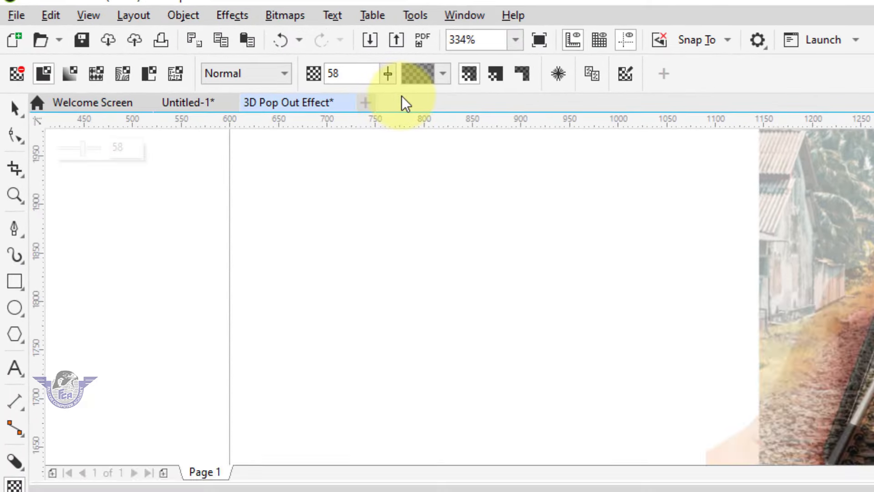
pyautogui.click(388, 74)
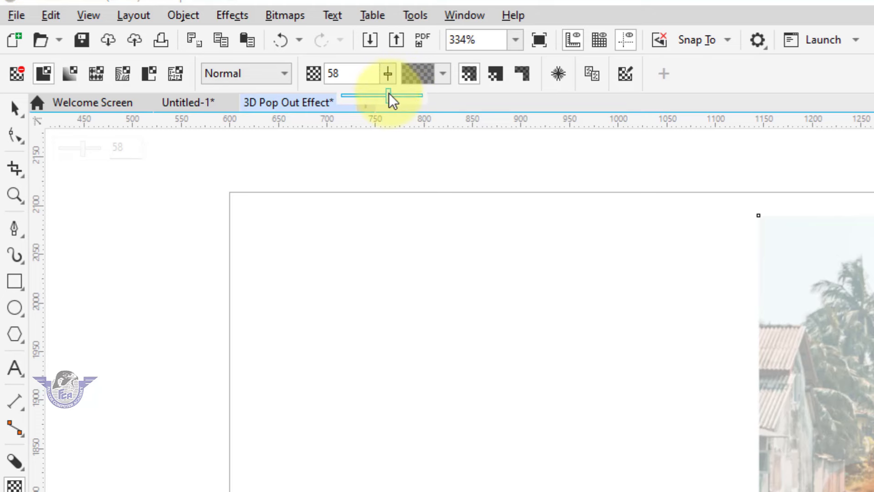
pyautogui.moveTo(389, 94); pyautogui.dragTo(395, 96)
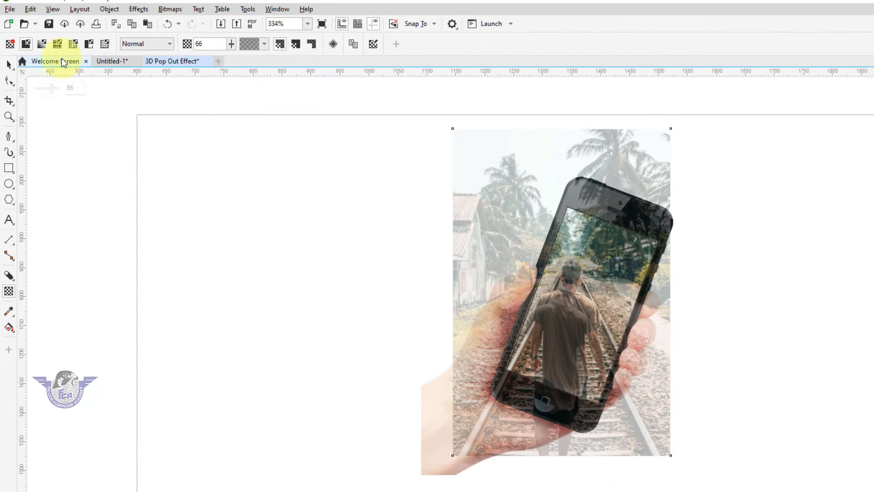
# Step: Move the transparent photo so its man and tracks coincide exactly with those in the phone screen
pyautogui.click(7, 67)
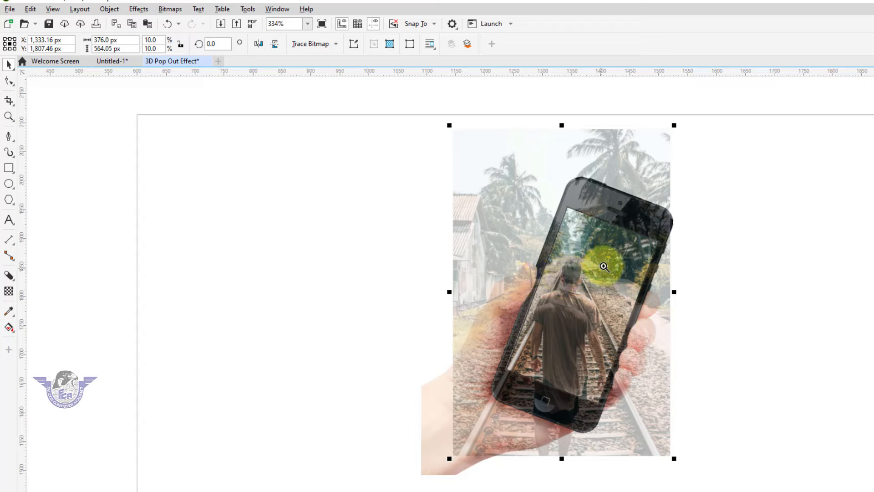
pyautogui.scroll(2, 625, 332)
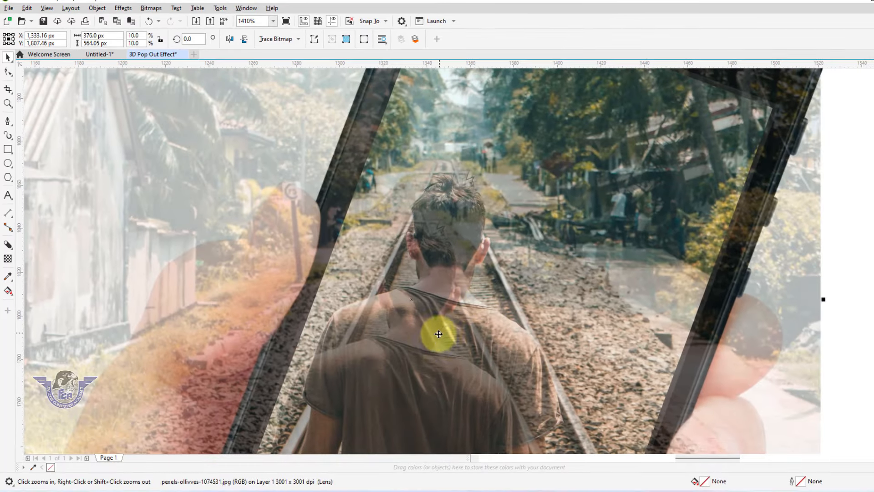
pyautogui.moveTo(458, 368); pyautogui.dragTo(448, 311)
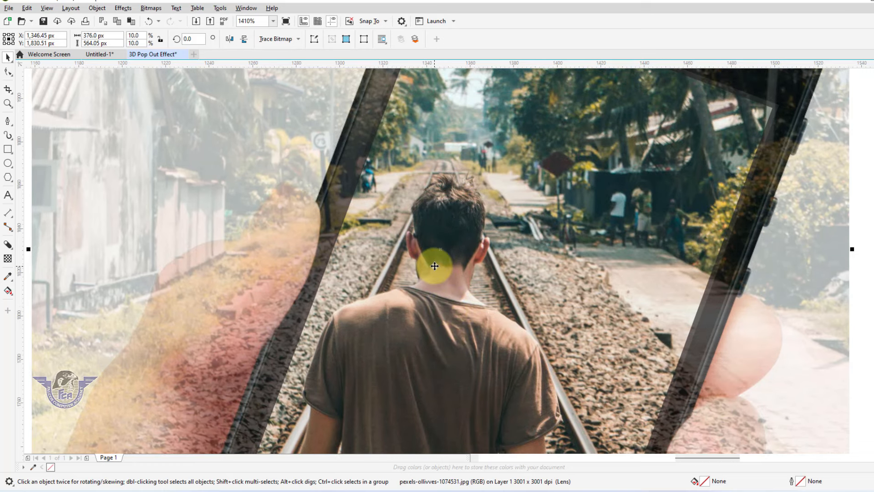
# Step: Remove the transparency from the aligned railway track photo
pyautogui.scroll(-5, 439, 260)
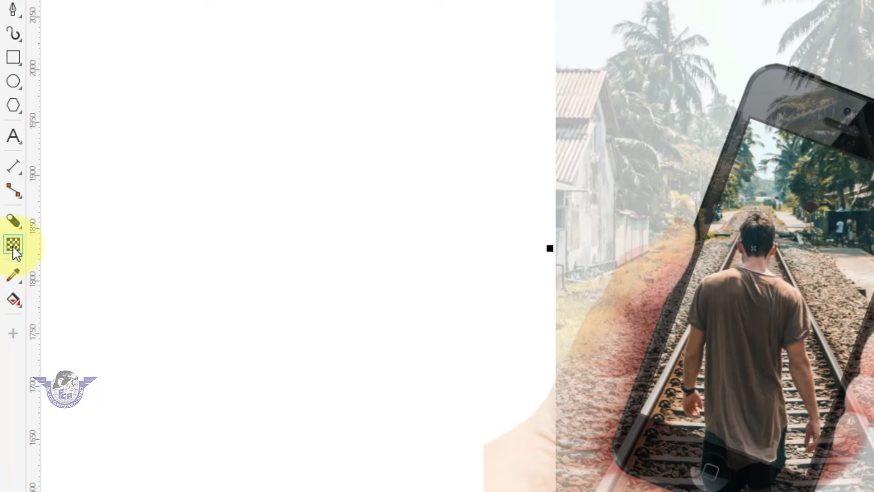
pyautogui.click(13, 246)
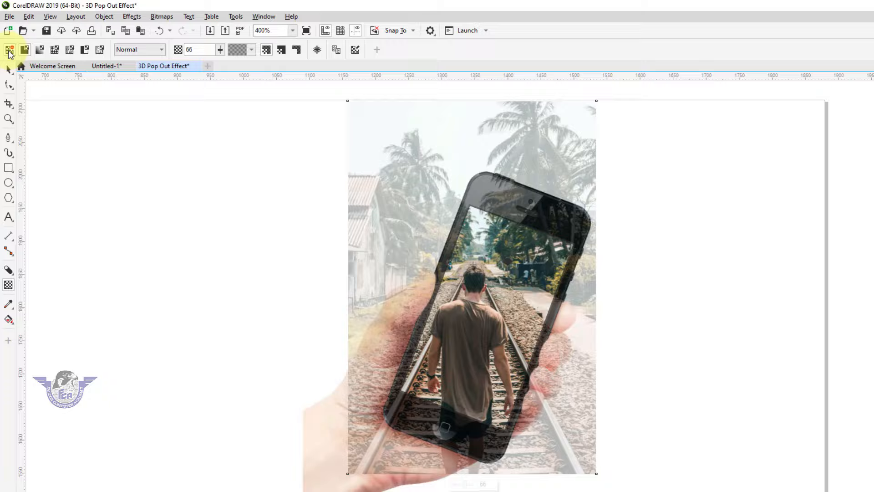
pyautogui.click(11, 55)
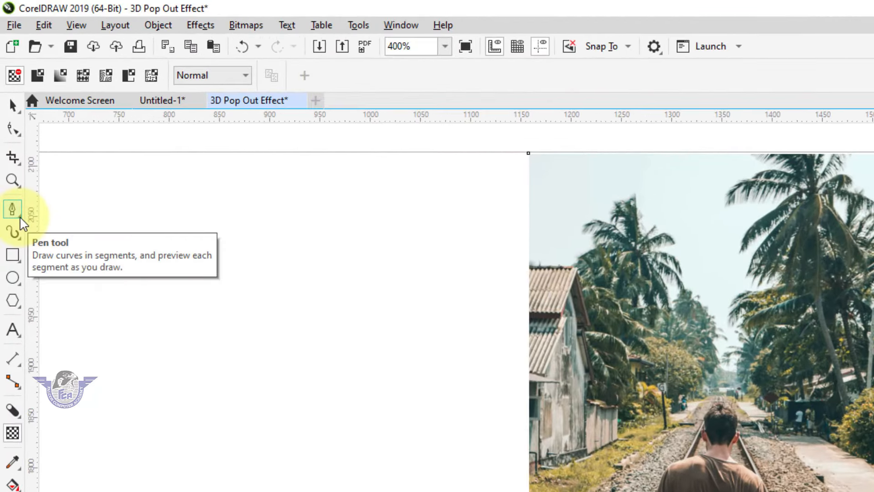
# Step: Start a Pen tool outline along the right-hand rail's outer edge, from the photo's bottom edge up to beside the man's sleeve
pyautogui.click(20, 217)
pyautogui.click(54, 262)
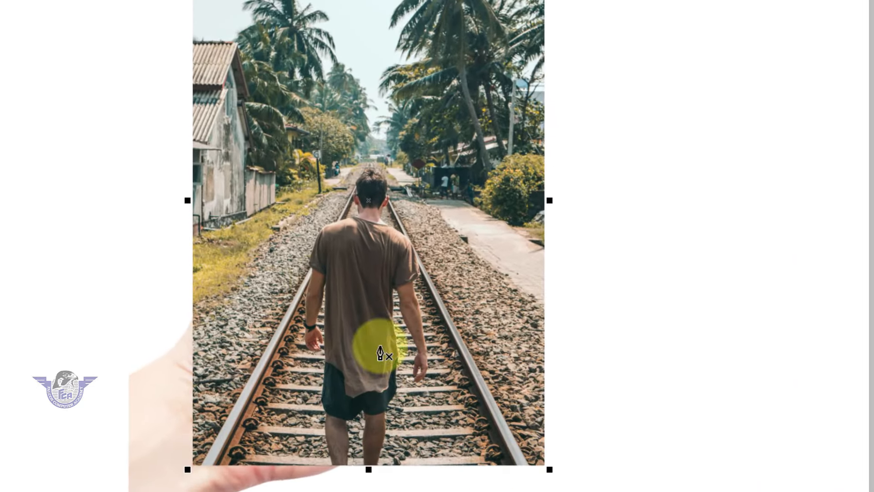
pyautogui.press('z')
pyautogui.moveTo(171, 102); pyautogui.dragTo(582, 478)
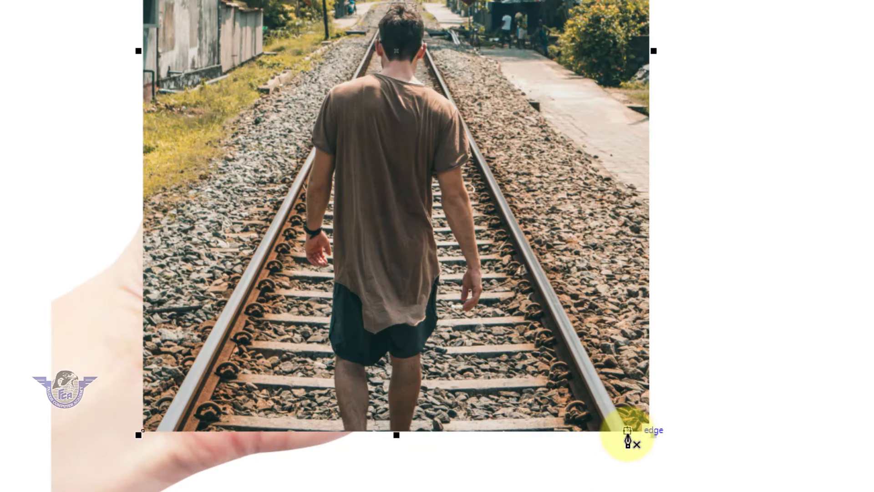
pyautogui.click(628, 430)
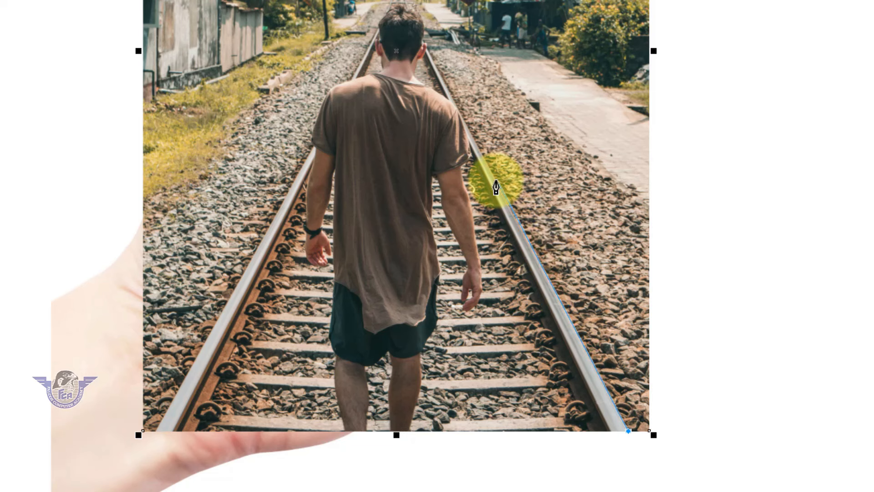
pyautogui.click(485, 165)
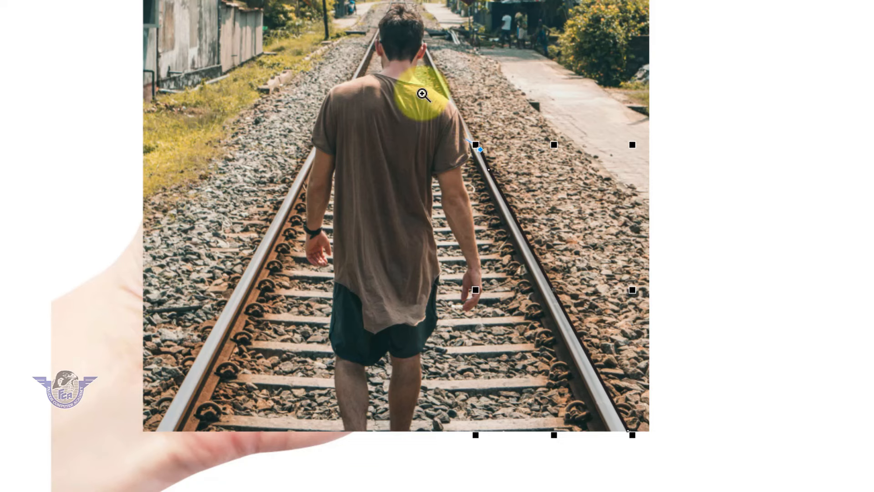
# Step: Continue the outline across the rail to the man's right sleeve and up along the sleeve over his shoulder
pyautogui.scroll(3, 556, 210)
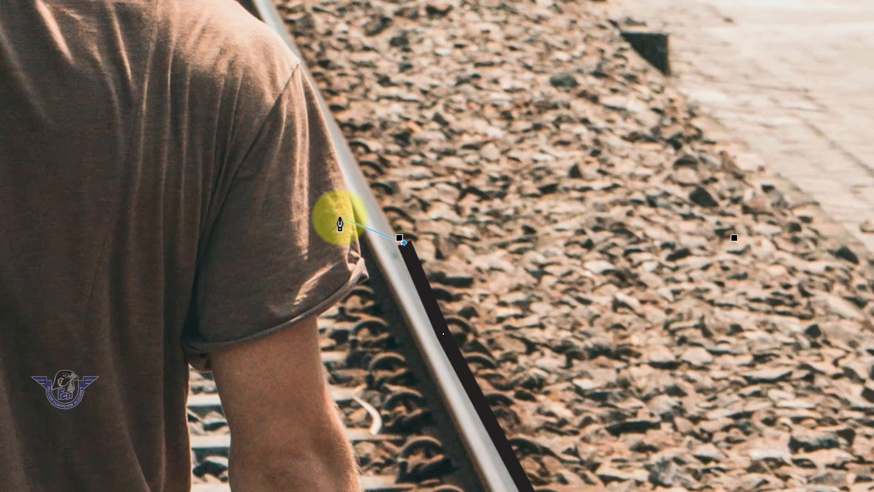
pyautogui.click(364, 260)
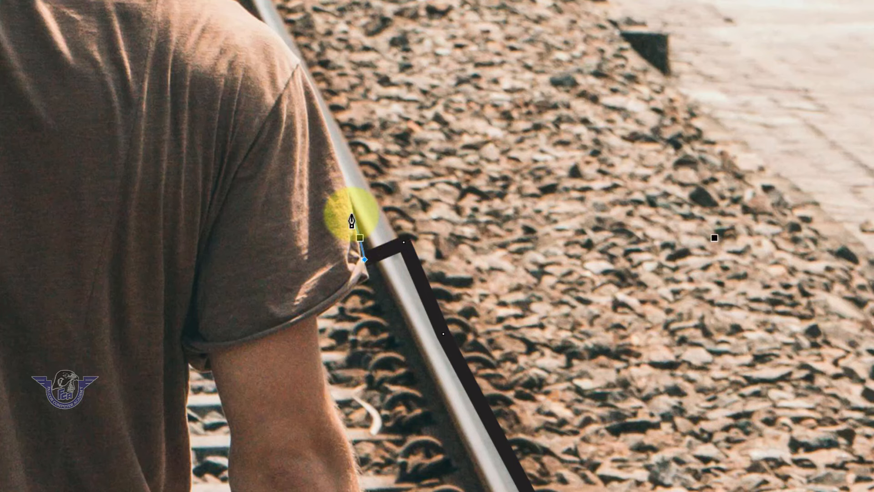
pyautogui.click(348, 204)
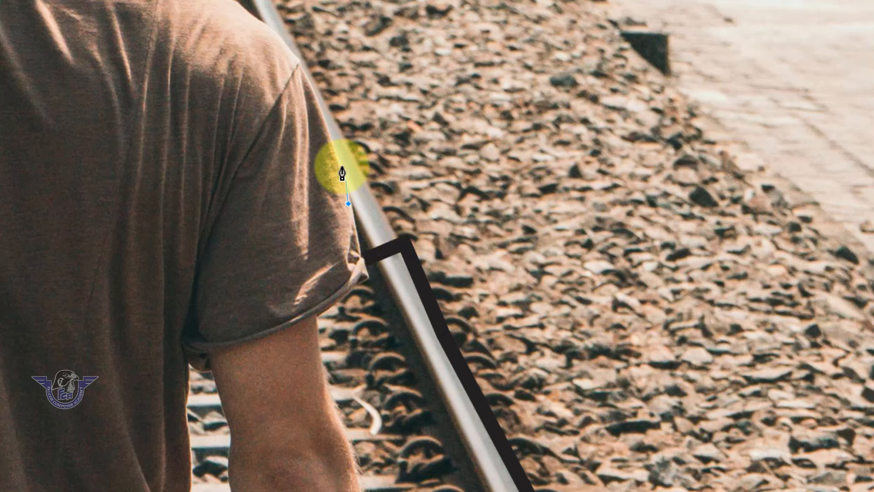
pyautogui.click(326, 129)
pyautogui.click(307, 75)
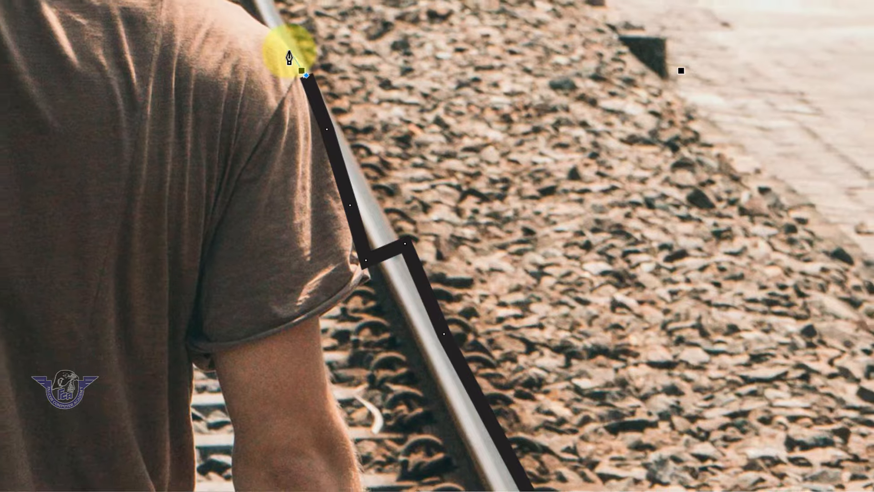
pyautogui.click(289, 51)
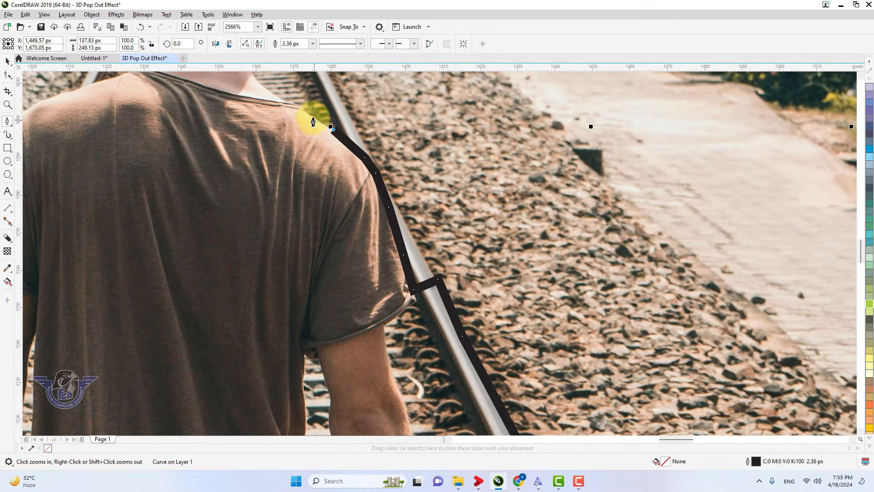